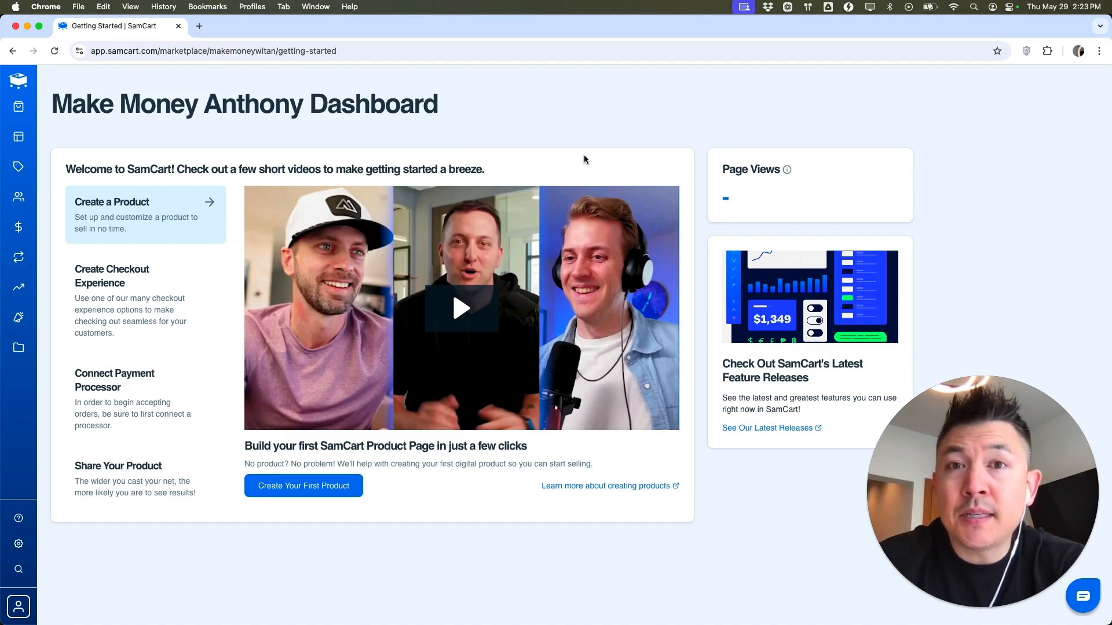
Step: Open the Chinese Food landing page in the page editor
{"action": "mouse_move", "coordinate": [58, 102]}
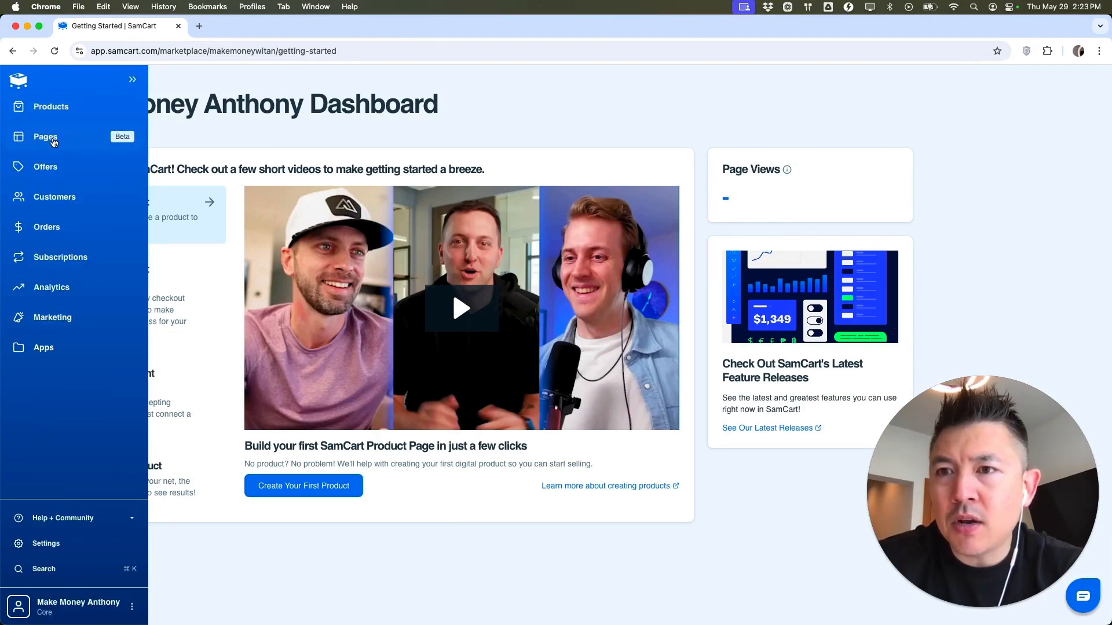
{"action": "left_click", "coordinate": [57, 138]}
{"action": "scroll", "coordinate": [426, 538], "scroll_direction": "down", "scroll_amount": 1}
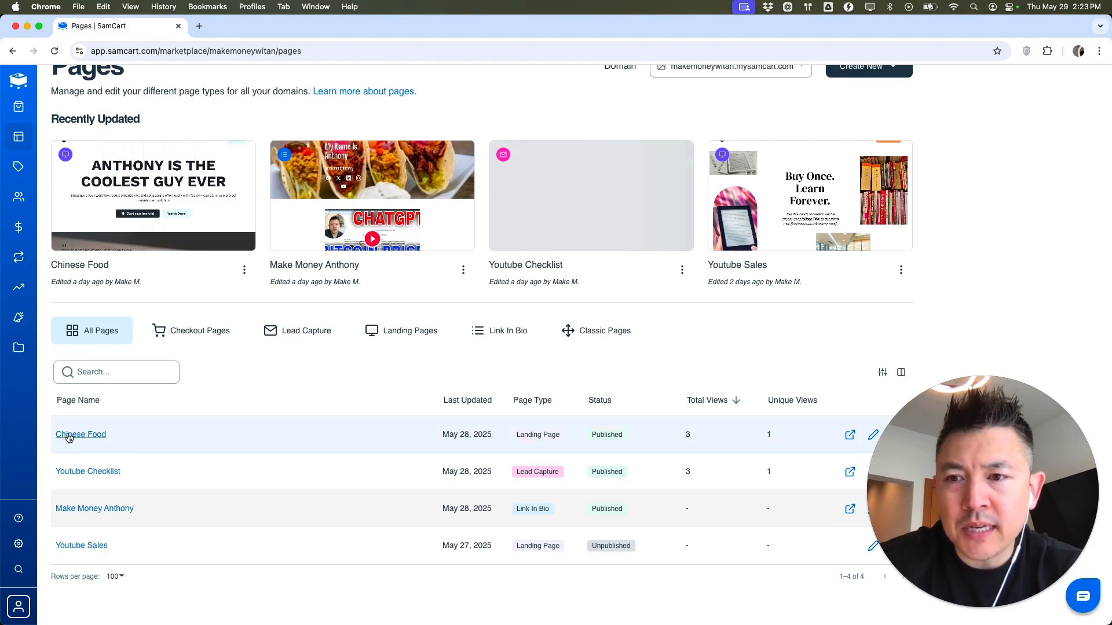
{"action": "left_click", "coordinate": [86, 435]}
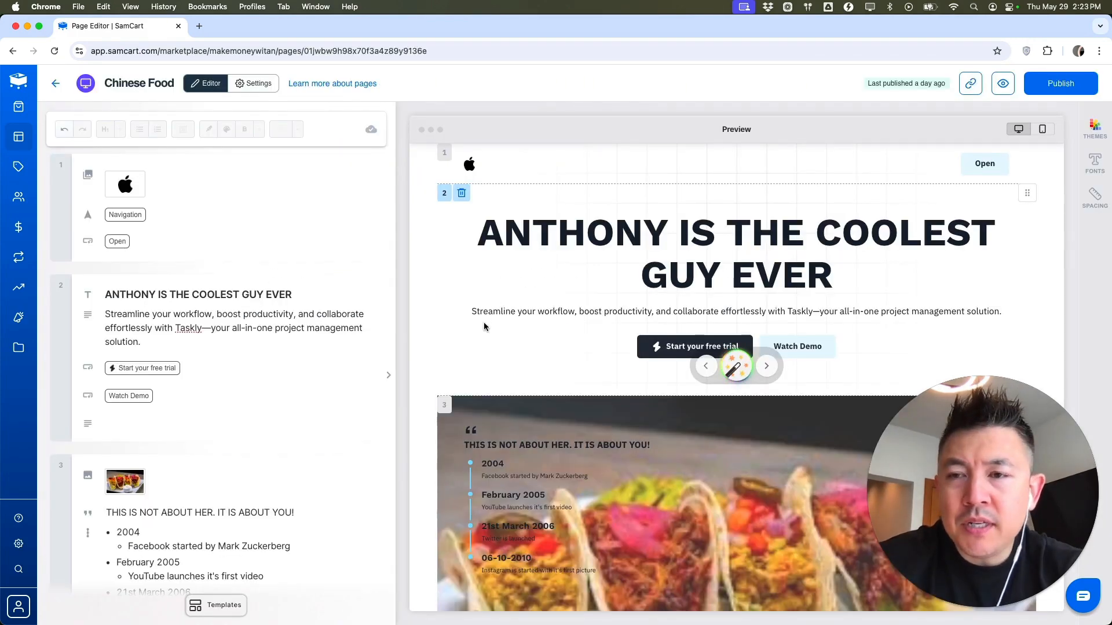
Step: Look through the landing page preview from the headline section to the feature cards below the taco image
{"action": "scroll", "coordinate": [605, 340], "scroll_direction": "down", "scroll_amount": 8}
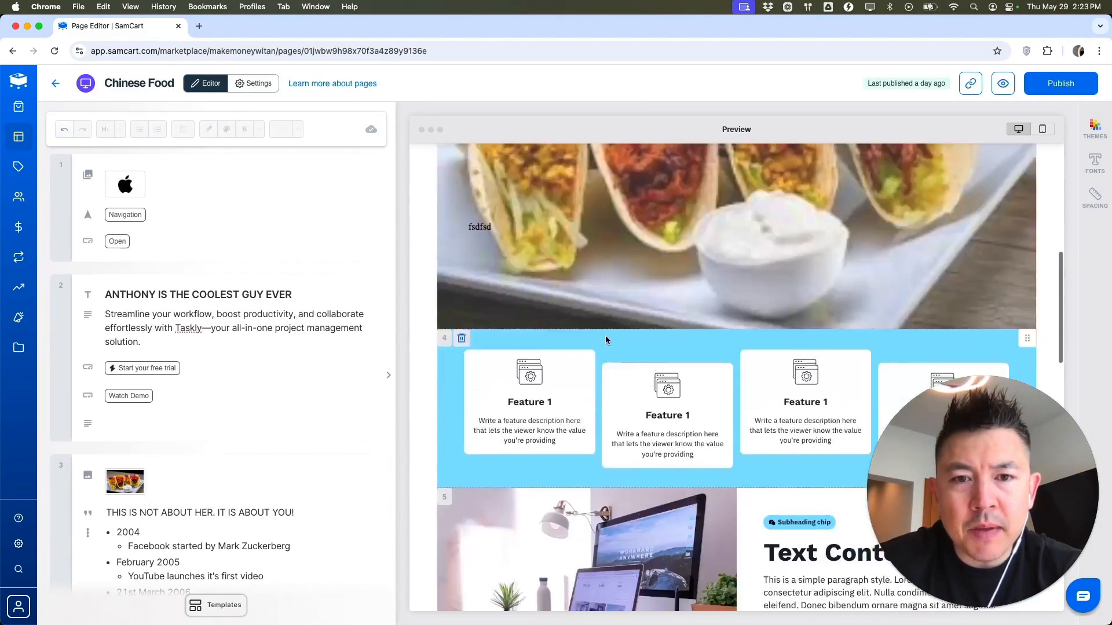
{"action": "scroll", "coordinate": [605, 337], "scroll_direction": "up", "scroll_amount": 8}
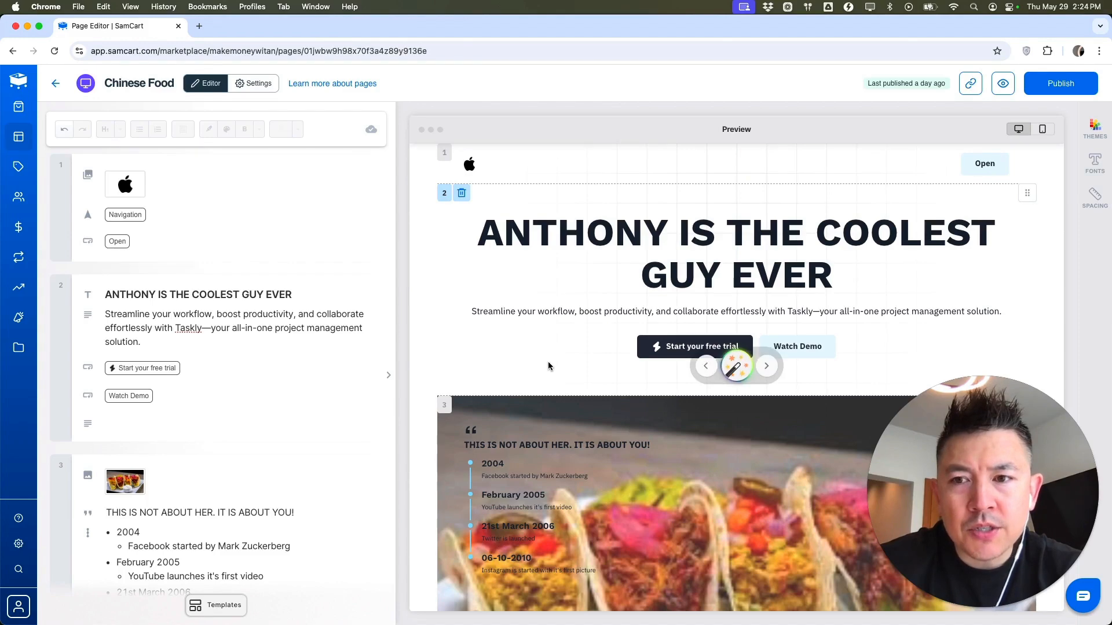
{"action": "scroll", "coordinate": [549, 366], "scroll_direction": "down", "scroll_amount": 3}
{"action": "scroll", "coordinate": [549, 366], "scroll_direction": "down", "scroll_amount": 5}
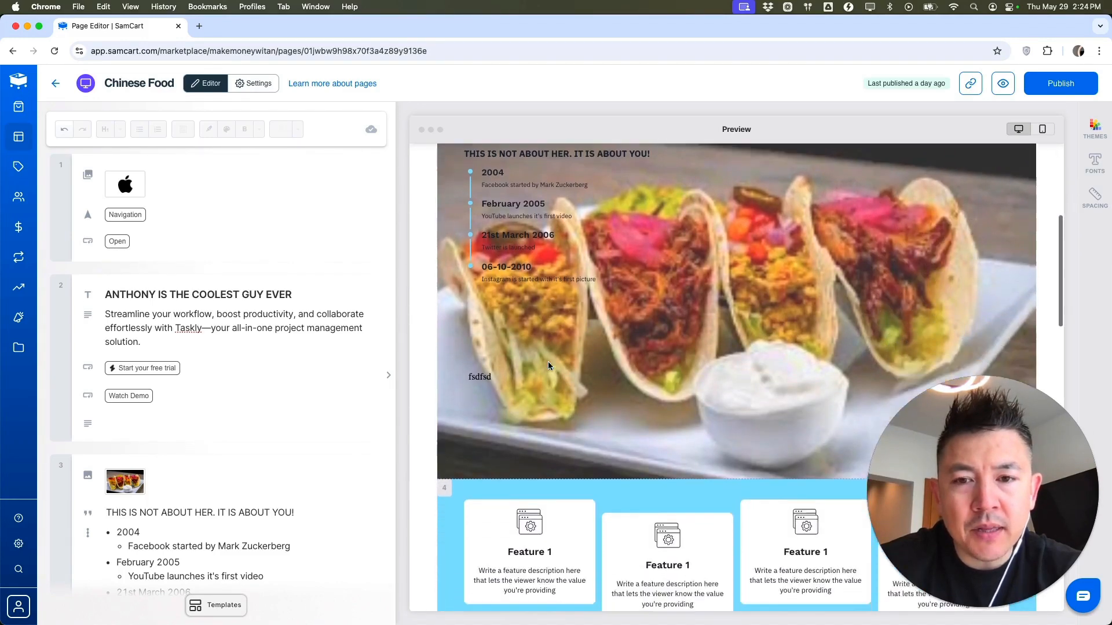
{"action": "scroll", "coordinate": [550, 366], "scroll_direction": "up", "scroll_amount": 8}
{"action": "scroll", "coordinate": [549, 366], "scroll_direction": "down", "scroll_amount": 4}
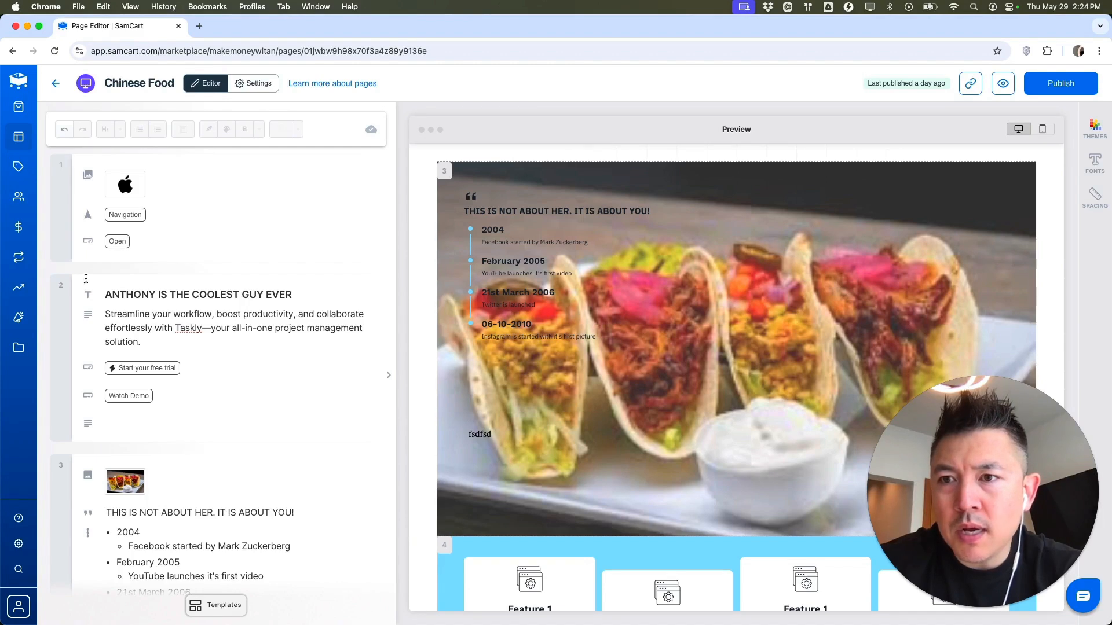
{"action": "mouse_move", "coordinate": [135, 476]}
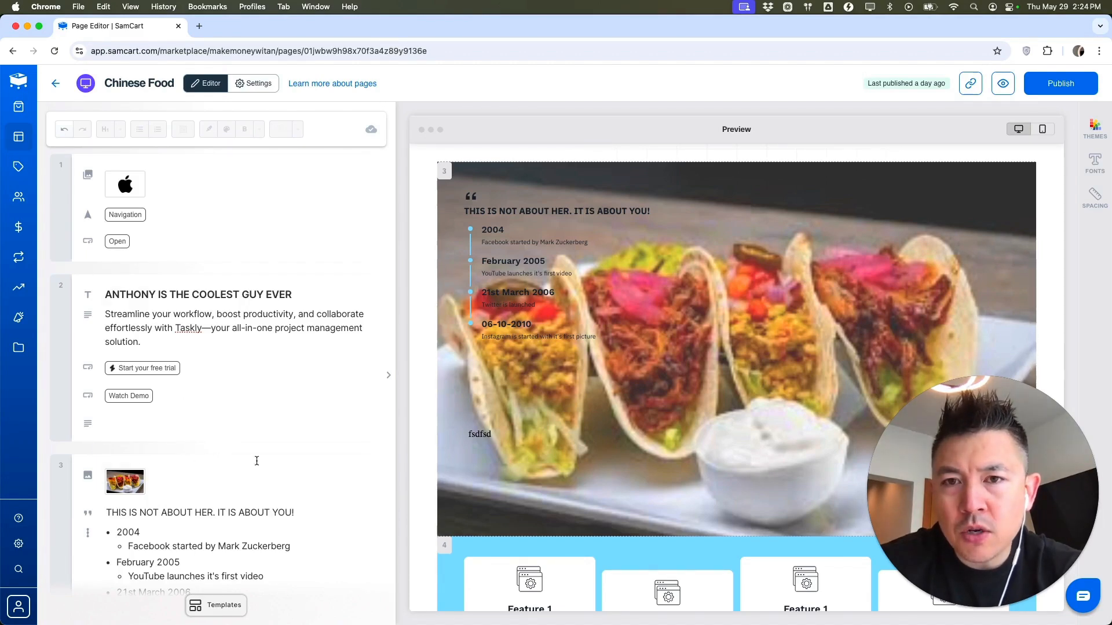
Step: Insert a Lead Capture Form below the embed at the end of section 3, the one with the taco image
{"action": "scroll", "coordinate": [242, 410], "scroll_direction": "down", "scroll_amount": 5}
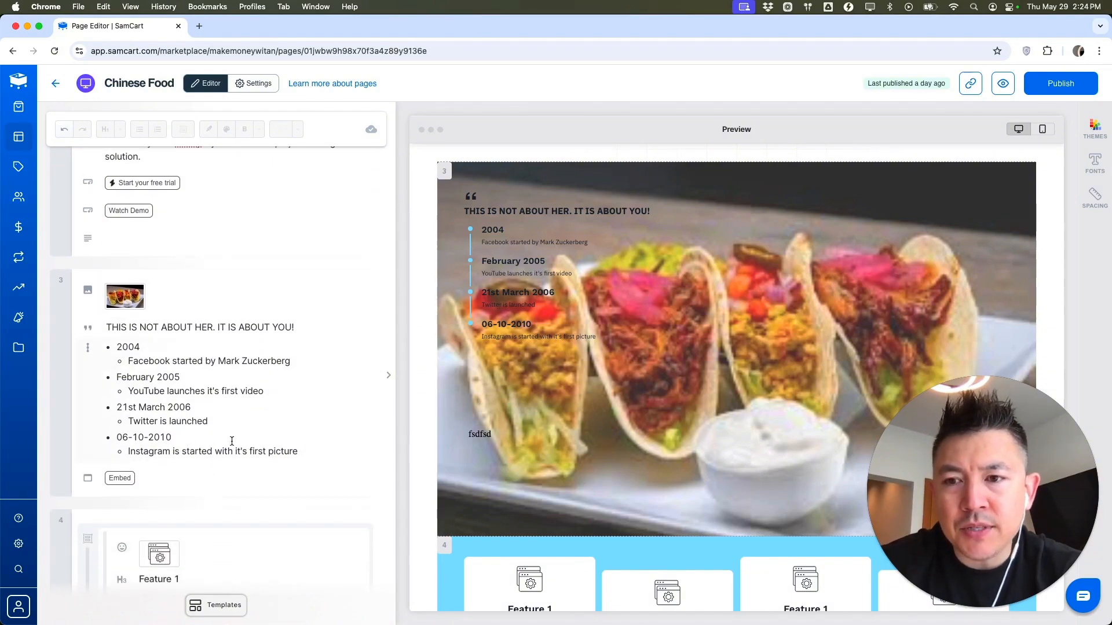
{"action": "left_click", "coordinate": [303, 437]}
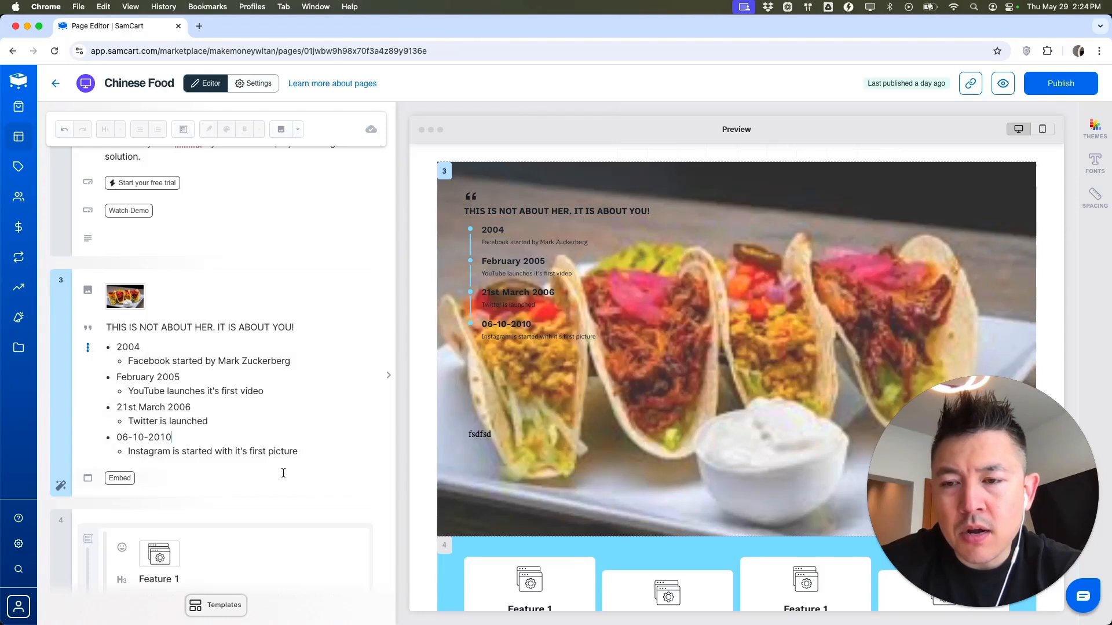
{"action": "left_click", "coordinate": [281, 475]}
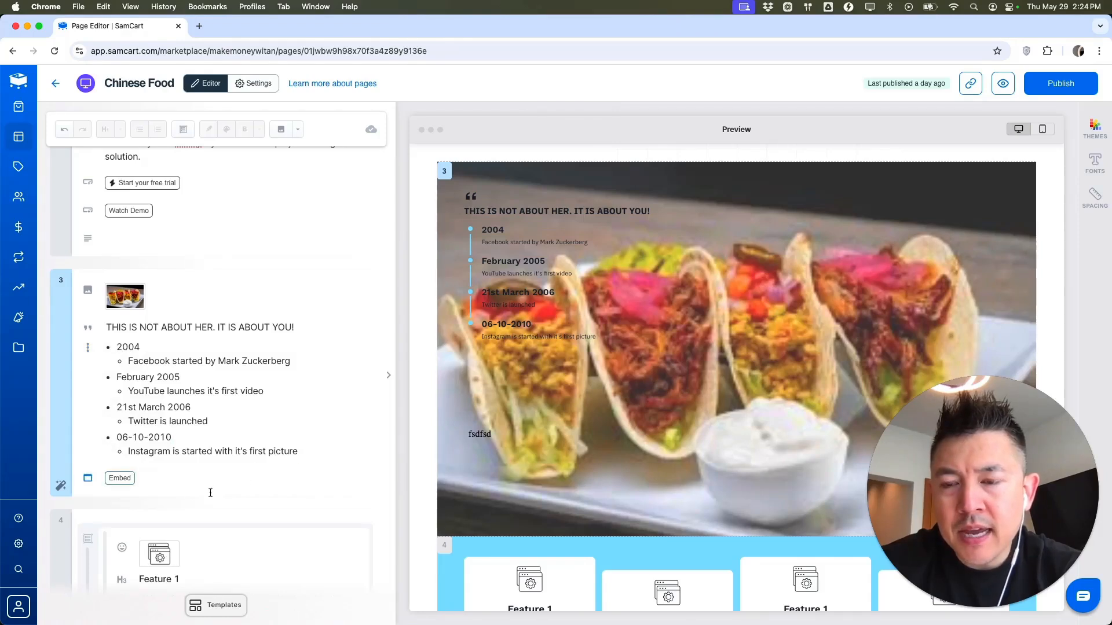
{"action": "left_click", "coordinate": [142, 492]}
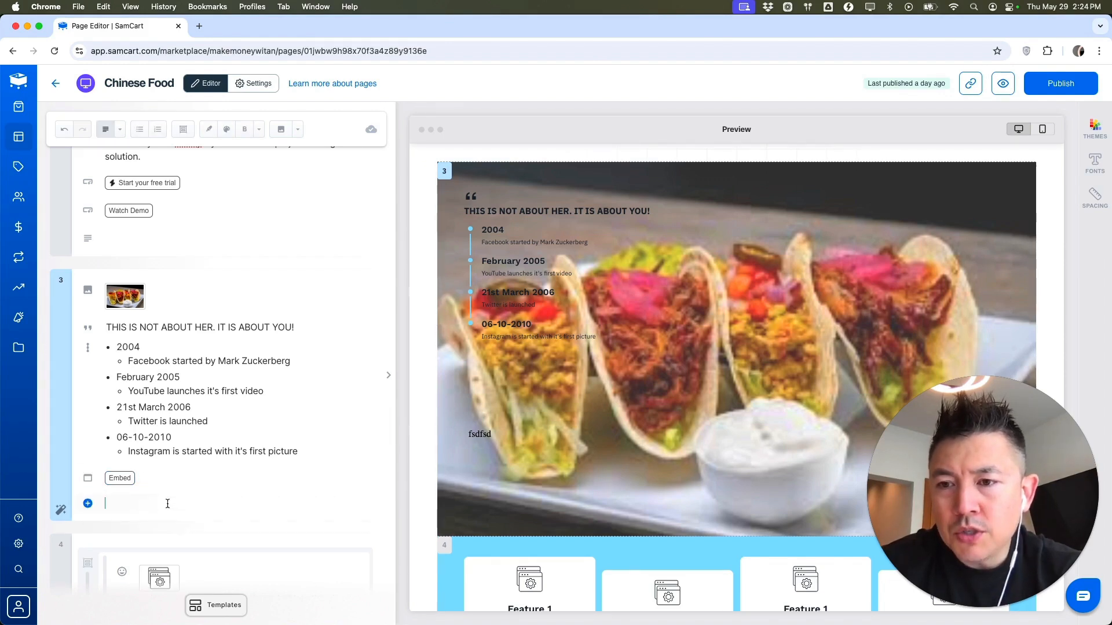
{"action": "left_click", "coordinate": [88, 504]}
{"action": "scroll", "coordinate": [134, 397], "scroll_direction": "down", "scroll_amount": 8}
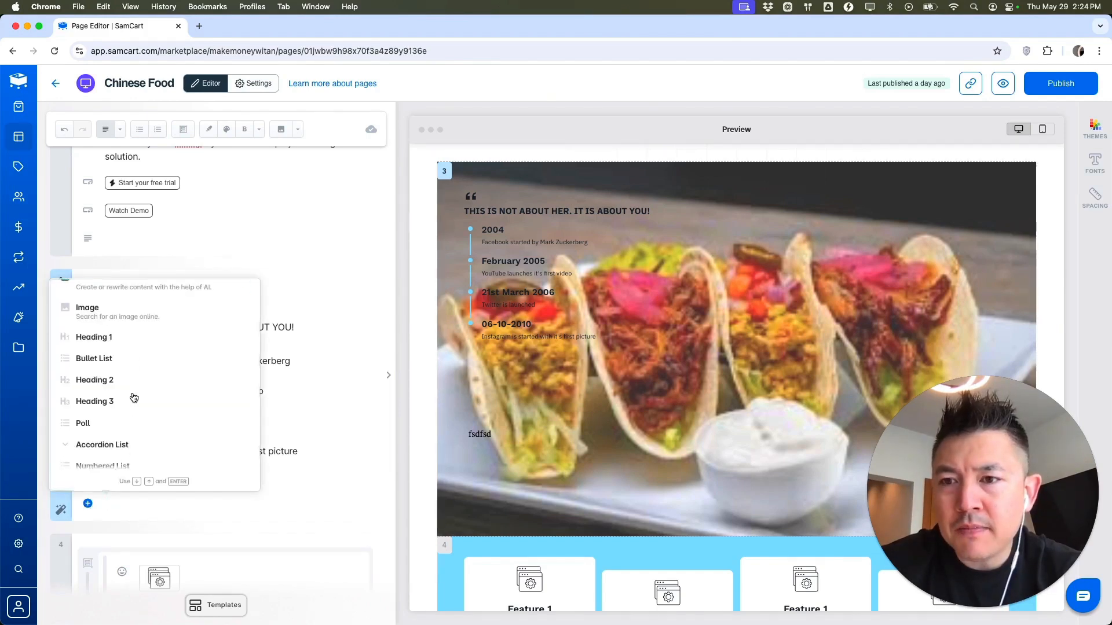
{"action": "scroll", "coordinate": [134, 397], "scroll_direction": "down", "scroll_amount": 6}
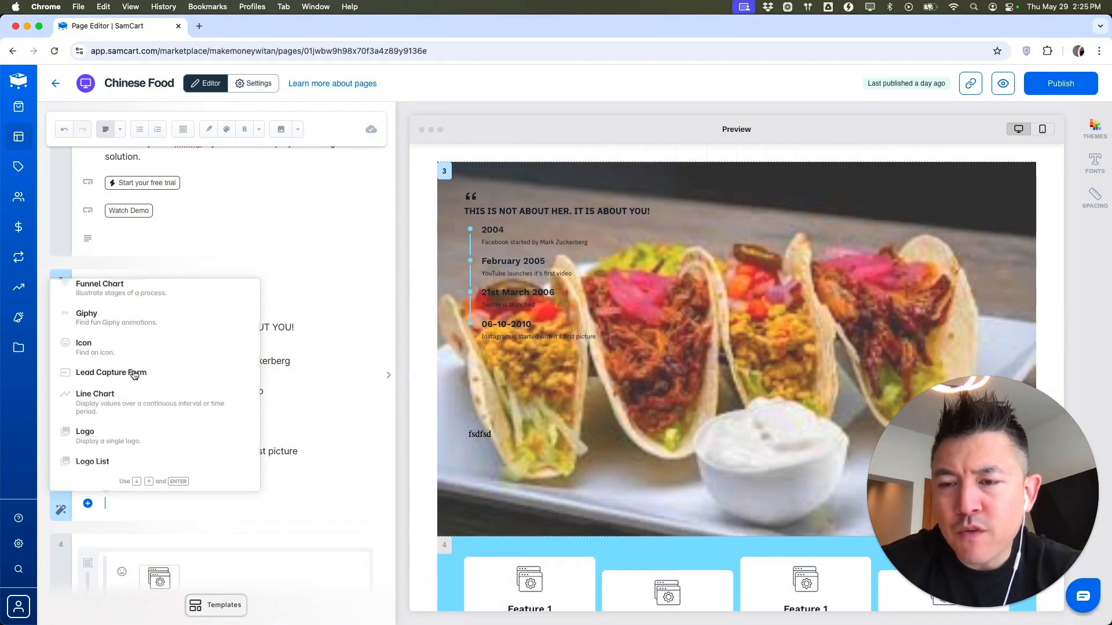
{"action": "left_click", "coordinate": [132, 373]}
{"action": "scroll", "coordinate": [608, 379], "scroll_direction": "down", "scroll_amount": 1}
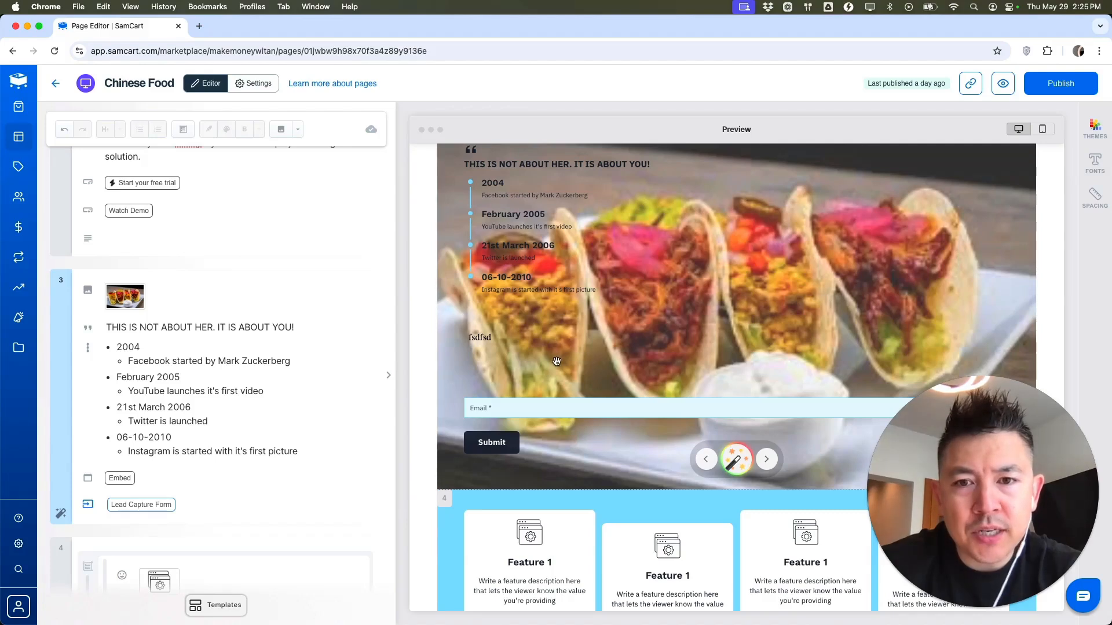
Step: Add a required name and an optional phone number to the form in section 3, with the button label GET YOUR TACO RECIPE
{"action": "left_click", "coordinate": [182, 491]}
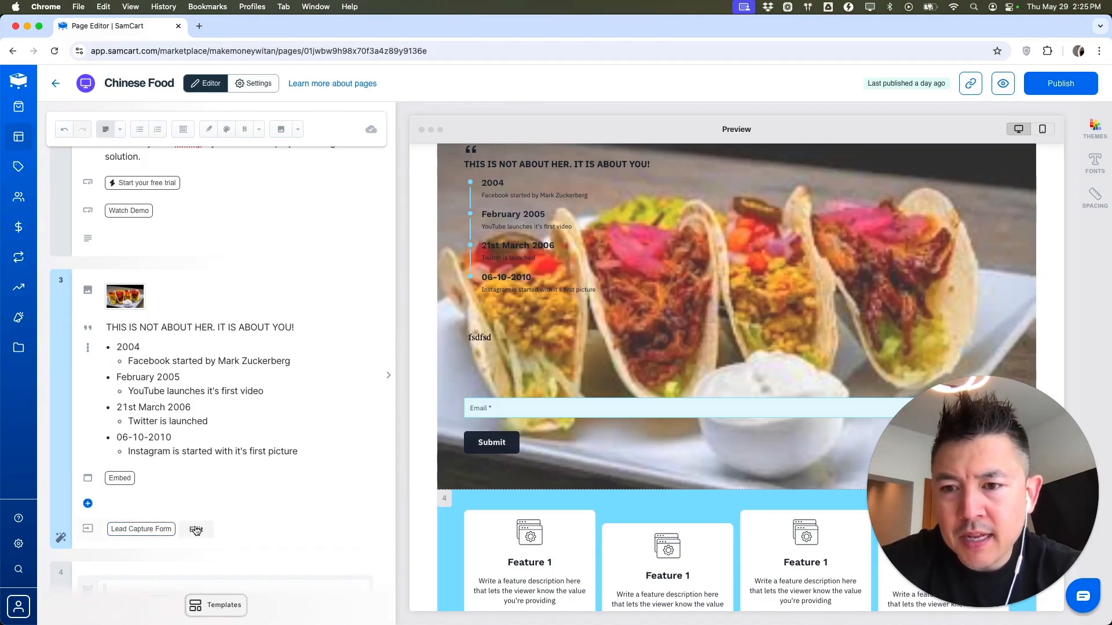
{"action": "left_click", "coordinate": [193, 529]}
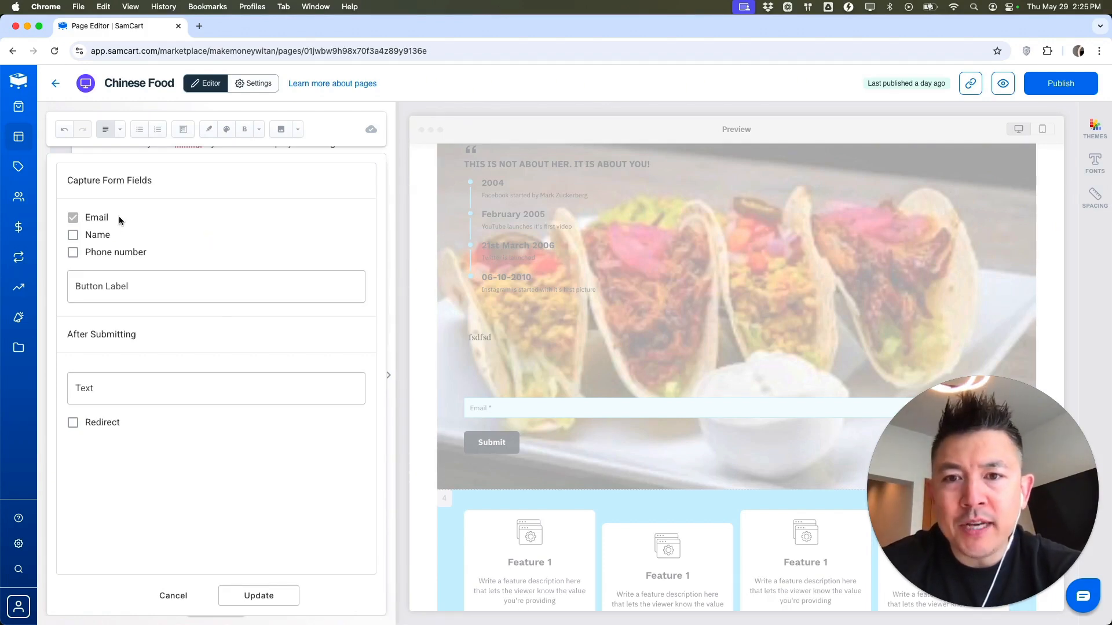
{"action": "left_click", "coordinate": [74, 236]}
{"action": "left_click", "coordinate": [87, 259]}
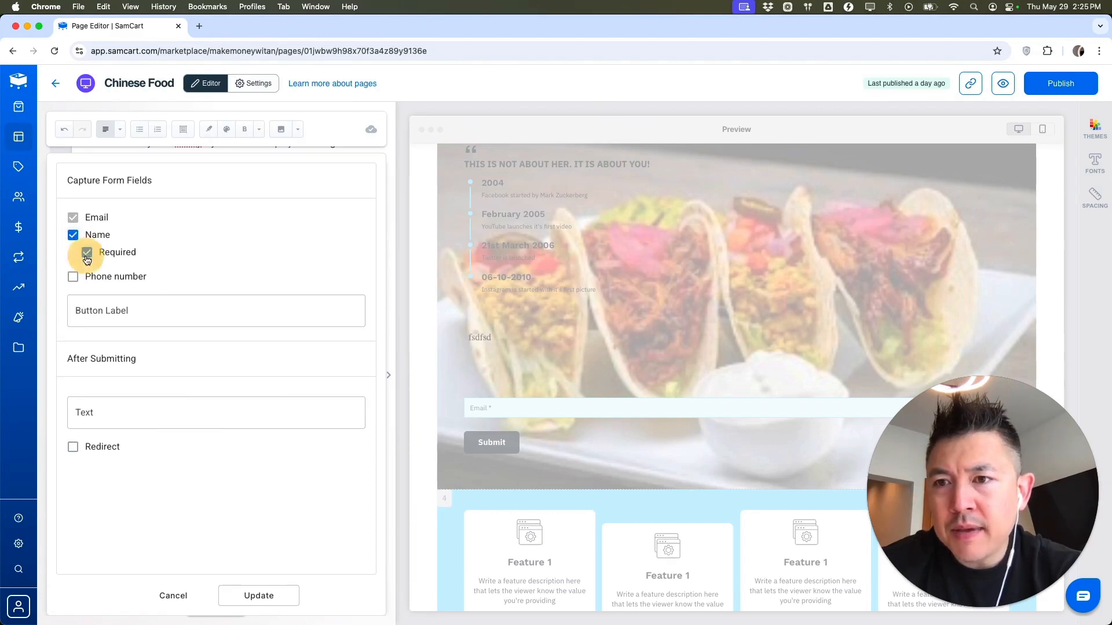
{"action": "left_click", "coordinate": [73, 277]}
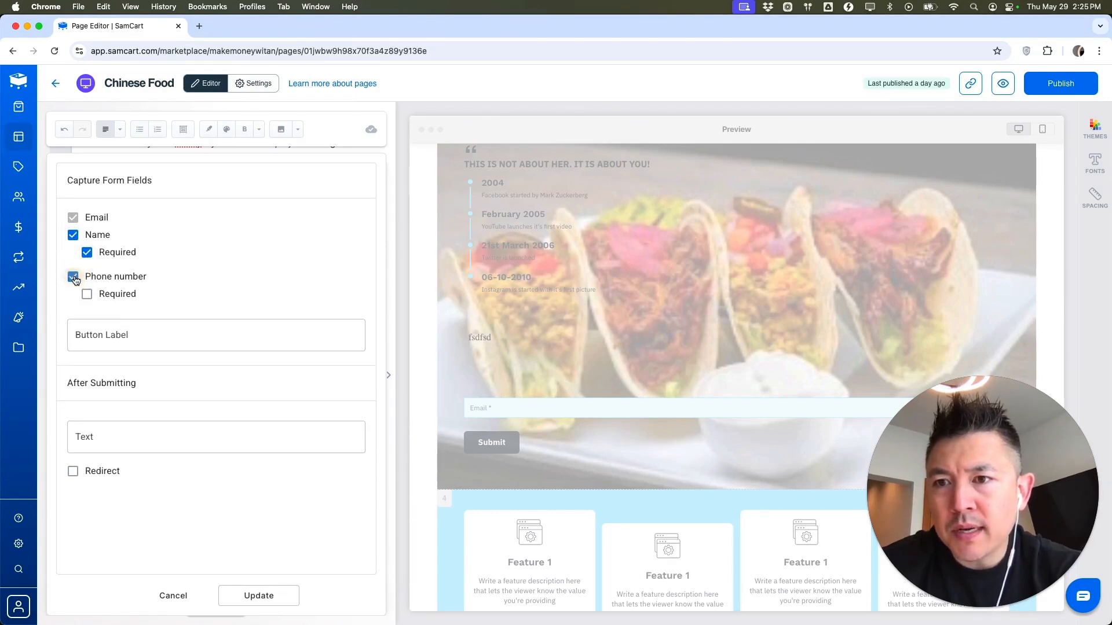
{"action": "left_click", "coordinate": [187, 331]}
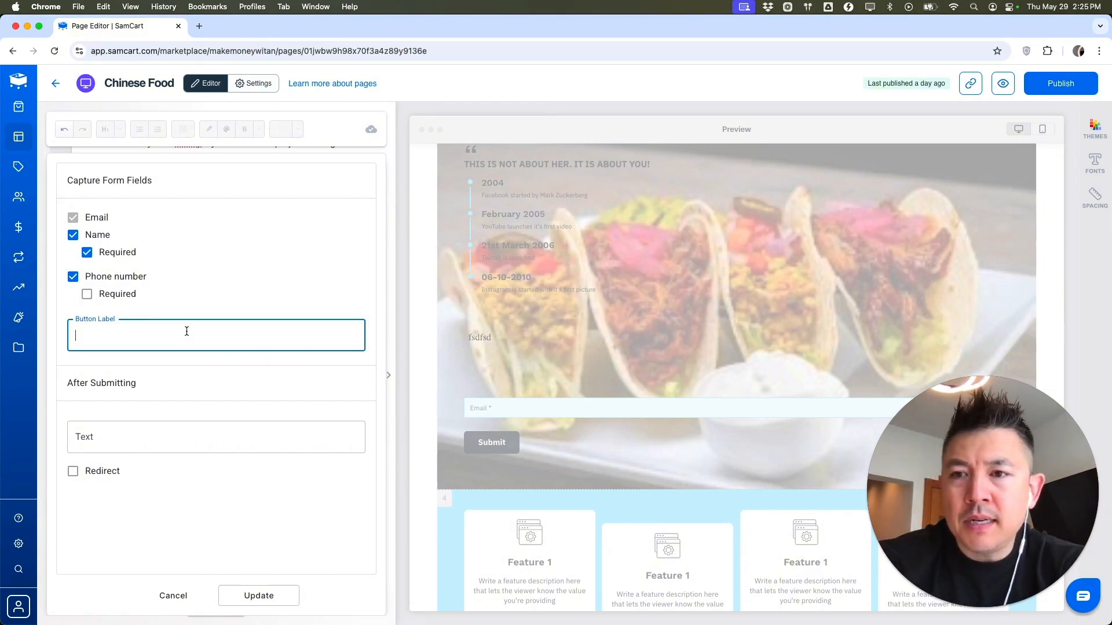
{"action": "type", "text": "GET YOUR TACO RECIPE"}
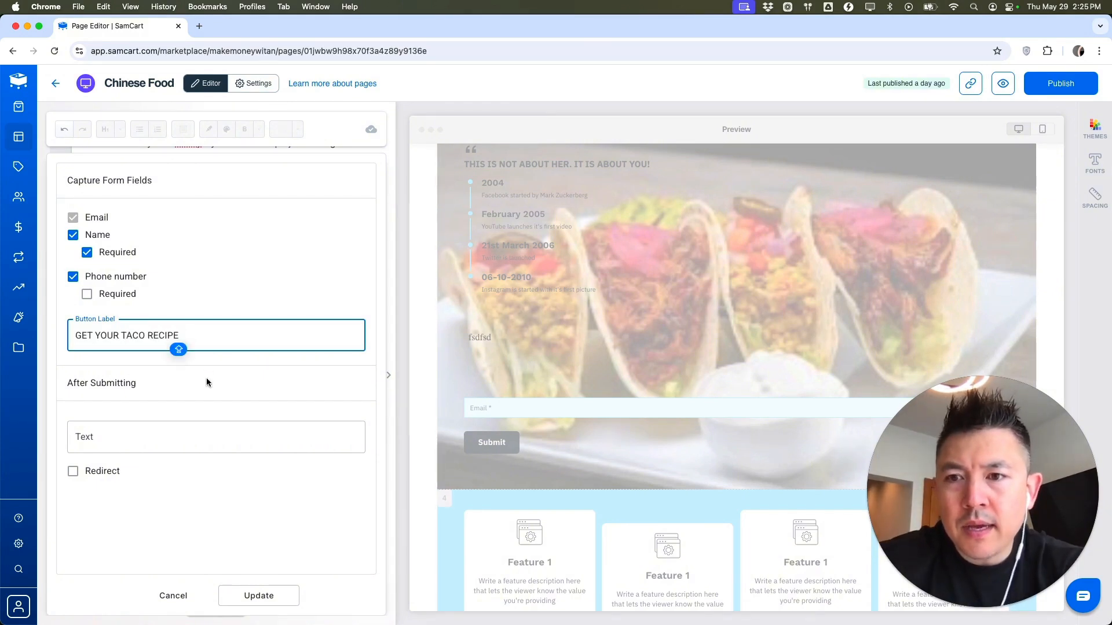
{"action": "left_click", "coordinate": [207, 382]}
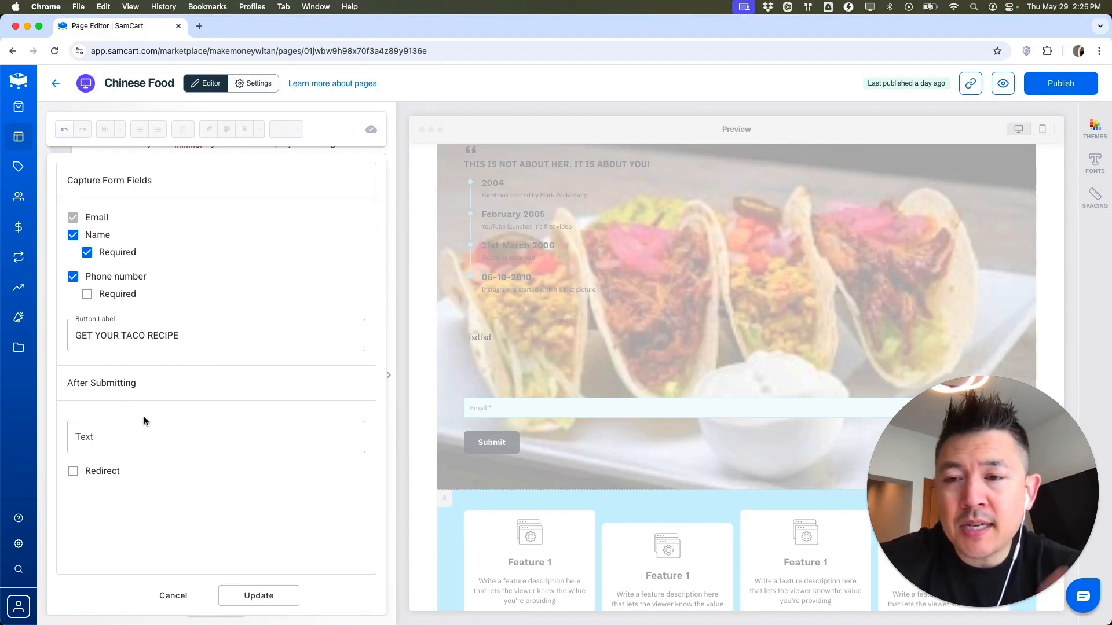
Step: Set the form's after-submitting text to THANKS FOR YOUR DATA!, enable Redirect without a URL, and apply the form settings
{"action": "left_click", "coordinate": [115, 439]}
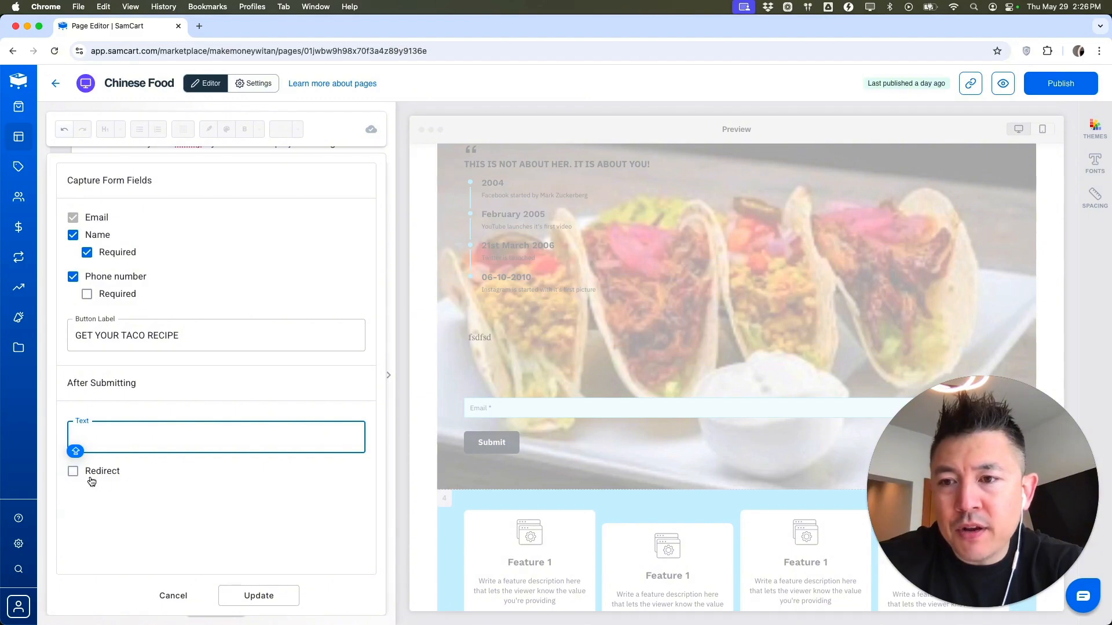
{"action": "left_click", "coordinate": [73, 472]}
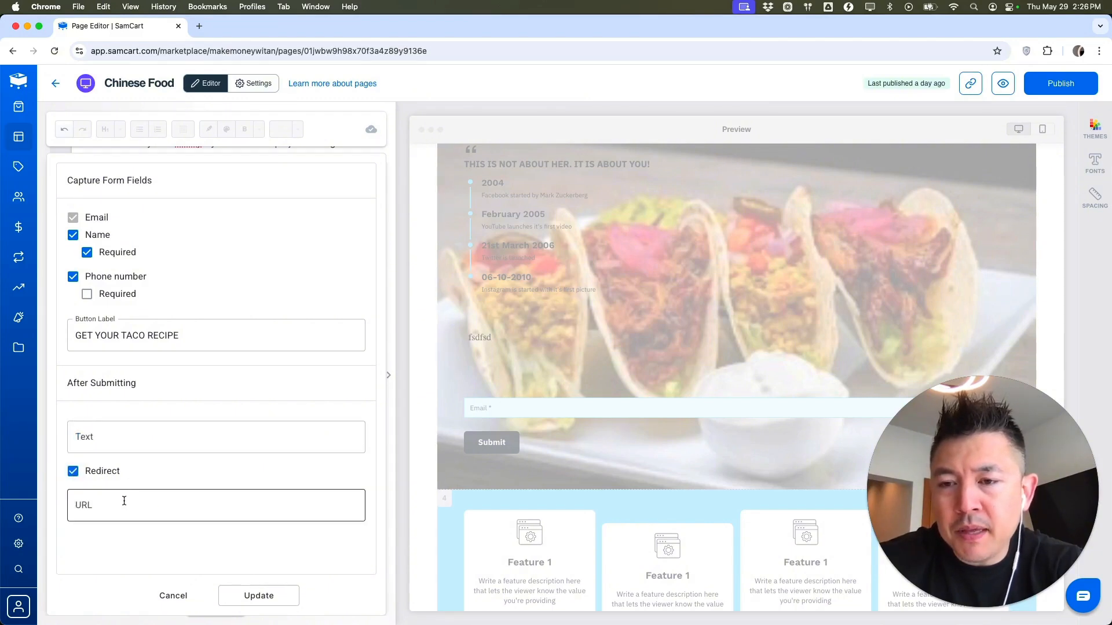
{"action": "left_click", "coordinate": [153, 437]}
{"action": "type", "text": "THANKS FOR YOUR DATA!"}
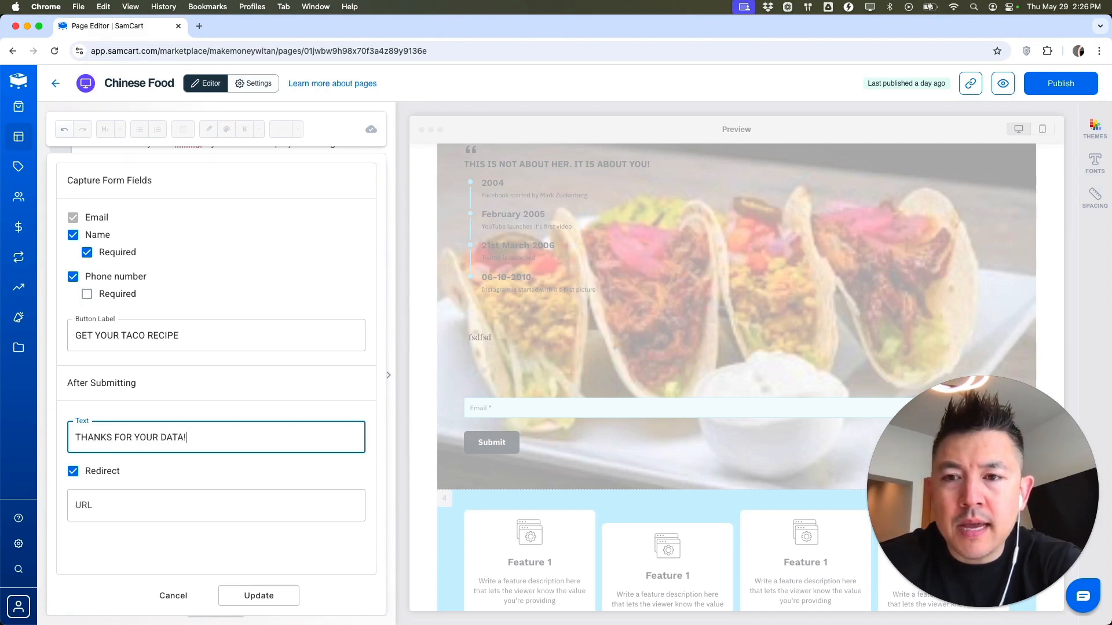
{"action": "left_click", "coordinate": [293, 405]}
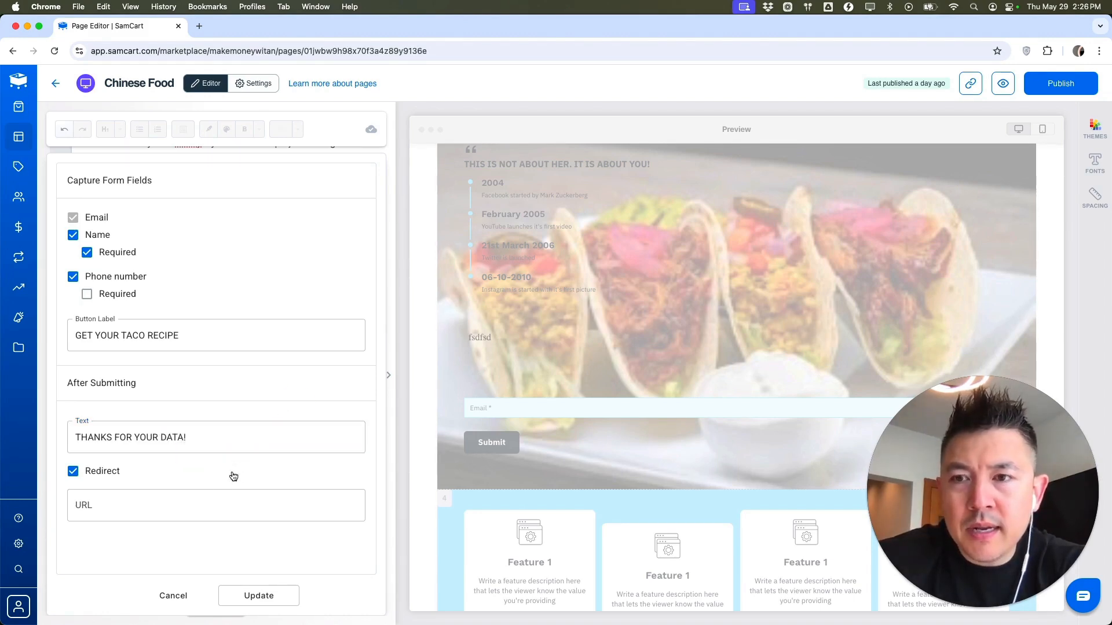
{"action": "left_click", "coordinate": [258, 595]}
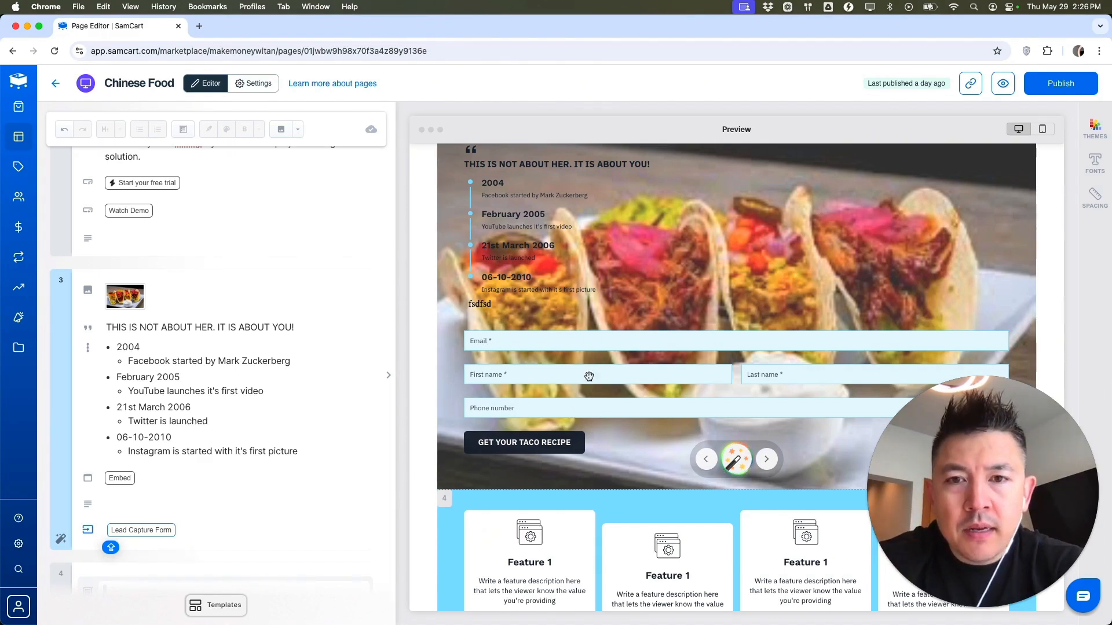
{"action": "scroll", "coordinate": [467, 275], "scroll_direction": "up", "scroll_amount": 2}
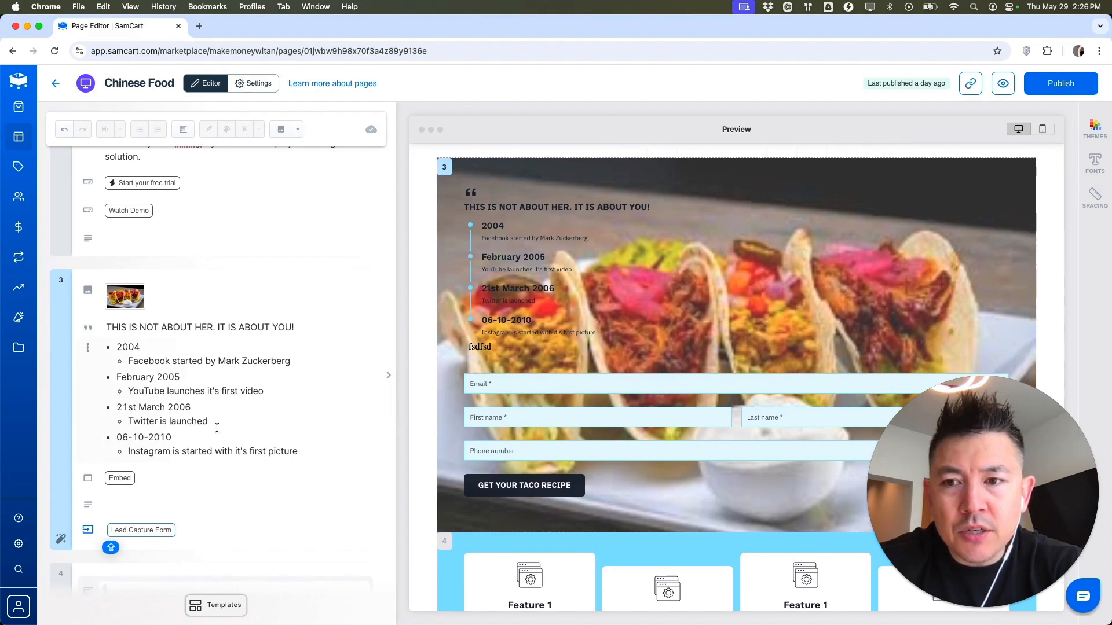
Step: Add a new section after the footer containing a Lead Capture Form, leaving its form settings at their defaults
{"action": "scroll", "coordinate": [217, 429], "scroll_direction": "down", "scroll_amount": 5}
{"action": "scroll", "coordinate": [216, 429], "scroll_direction": "down", "scroll_amount": 15}
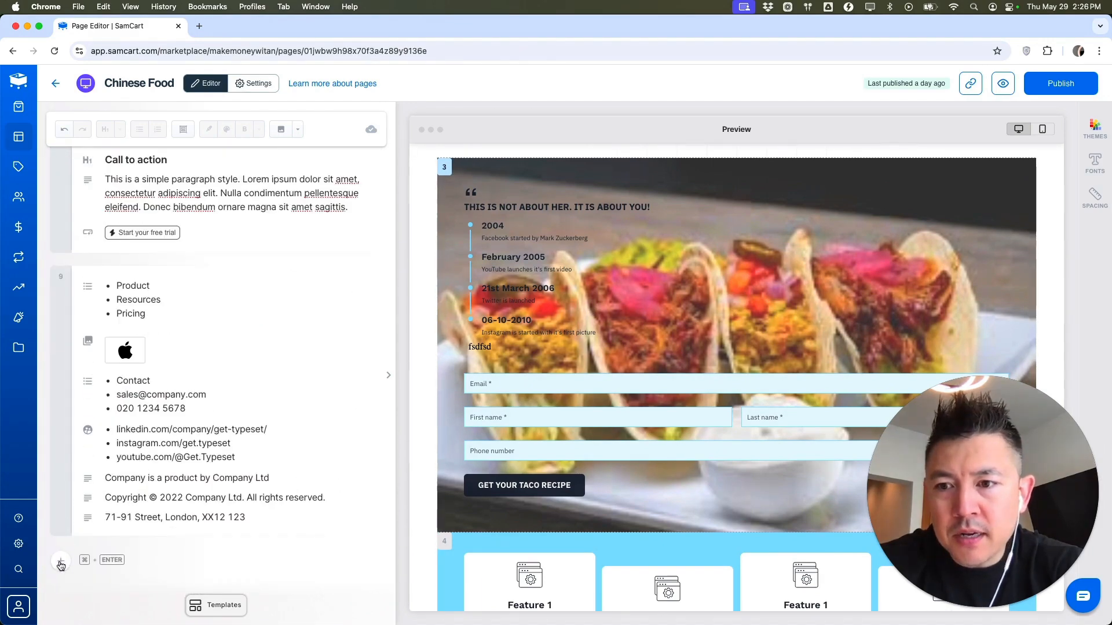
{"action": "left_click", "coordinate": [60, 560]}
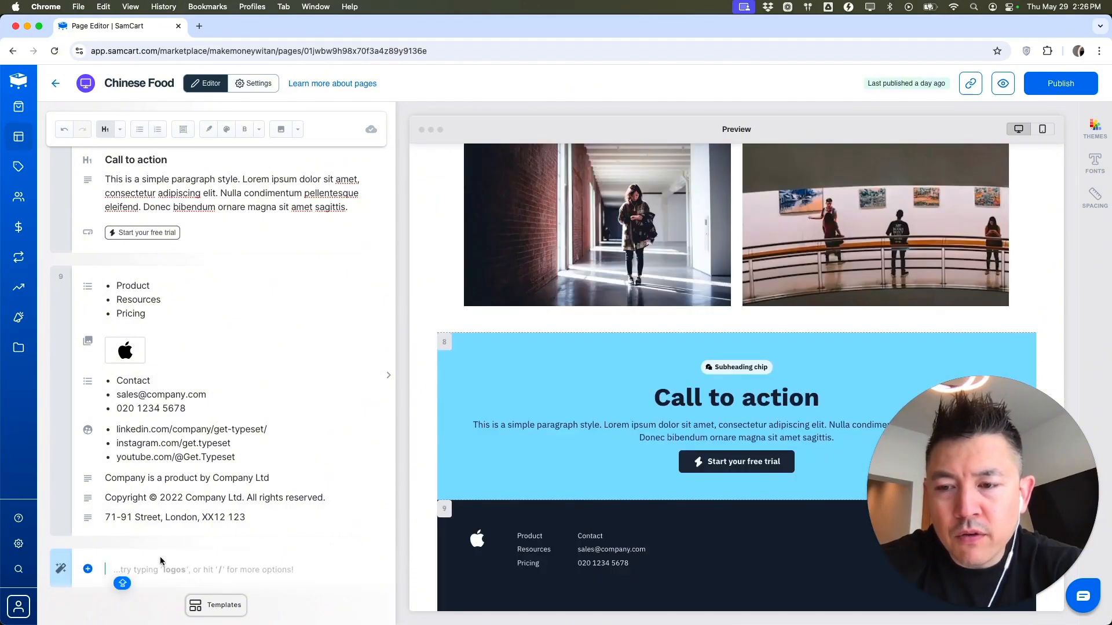
{"action": "left_click", "coordinate": [88, 569]}
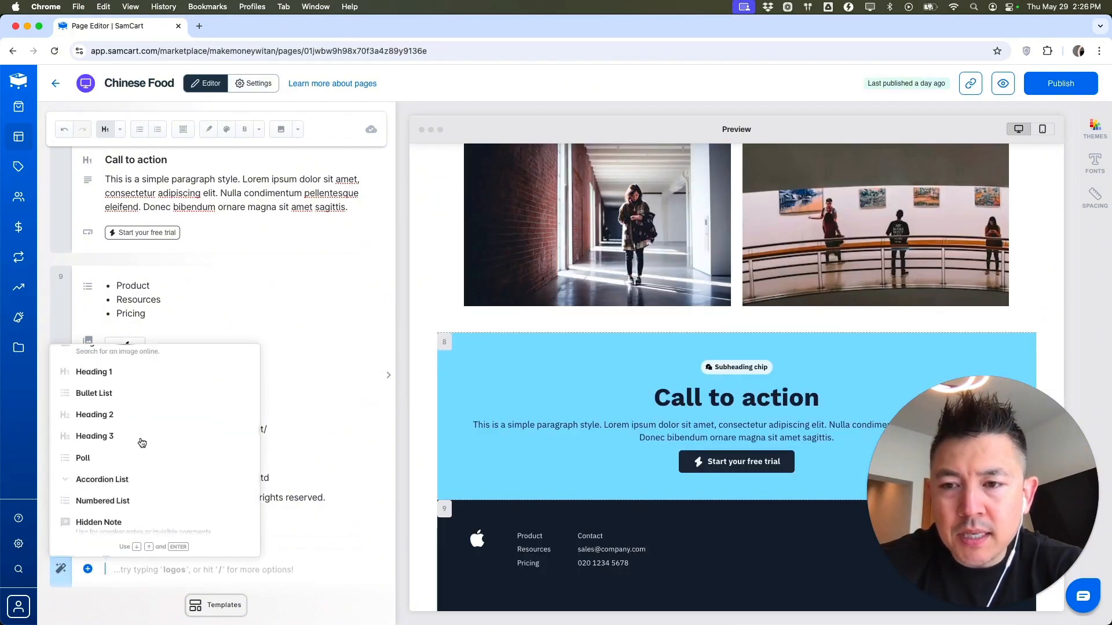
{"action": "scroll", "coordinate": [142, 443], "scroll_direction": "down", "scroll_amount": 5}
{"action": "scroll", "coordinate": [142, 443], "scroll_direction": "down", "scroll_amount": 5}
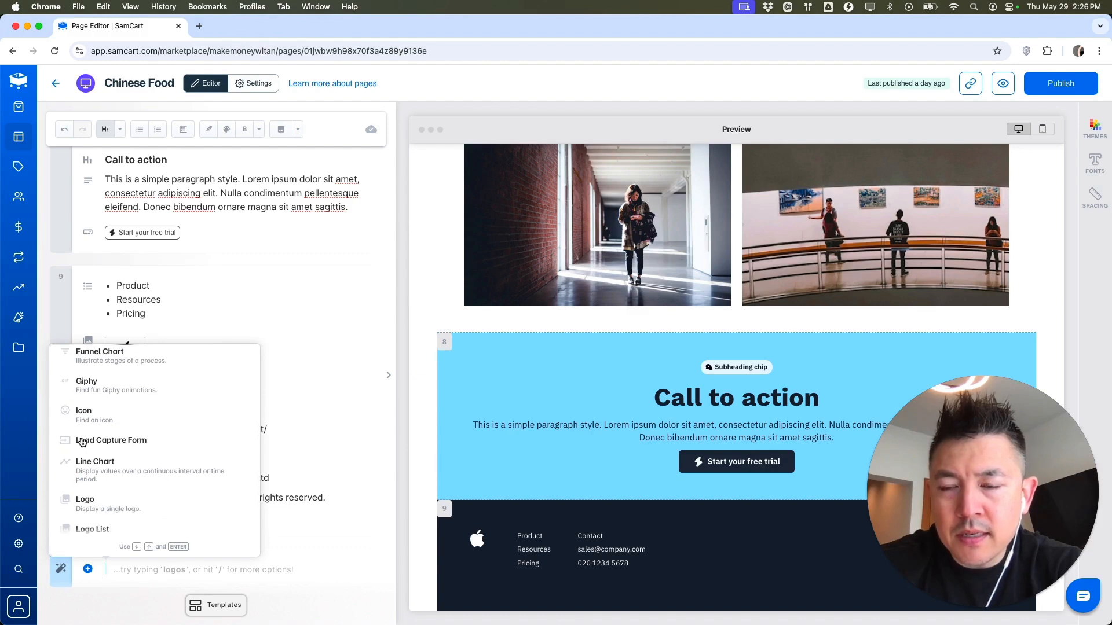
{"action": "left_click", "coordinate": [132, 441]}
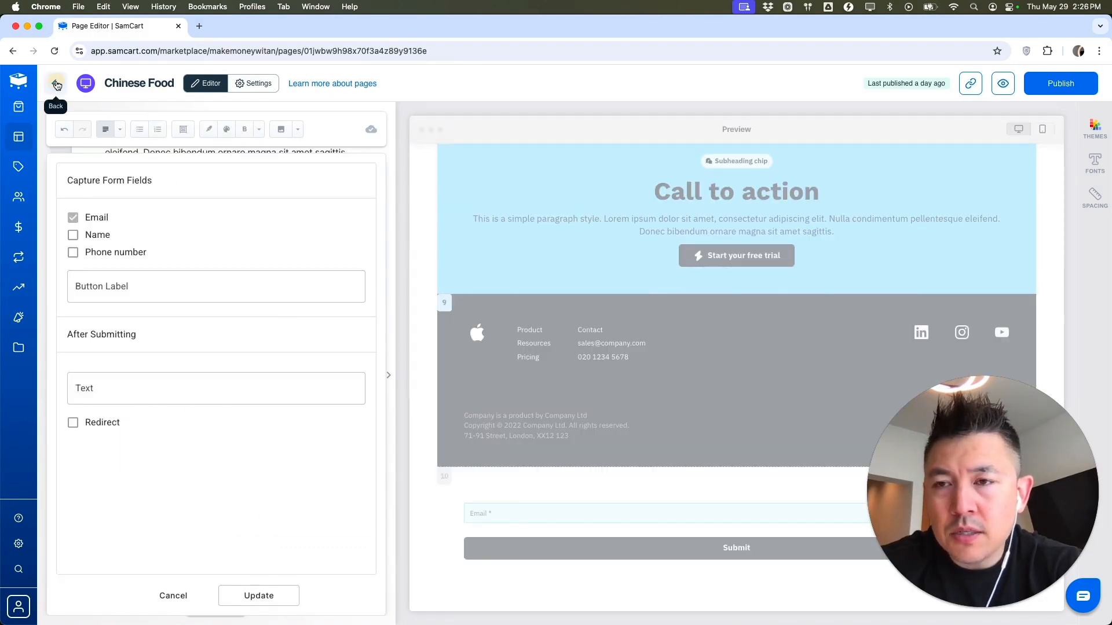
{"action": "left_click", "coordinate": [55, 83]}
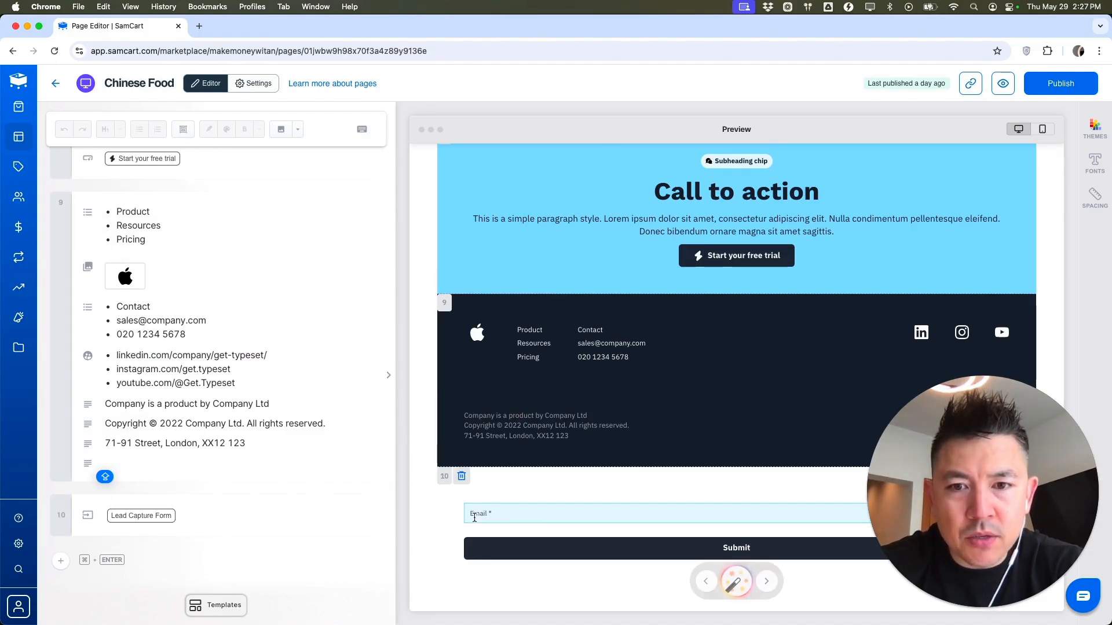
Step: Move the new lead capture section up the page, between the taco image section and the feature cards
{"action": "scroll", "coordinate": [549, 416], "scroll_direction": "up", "scroll_amount": 15}
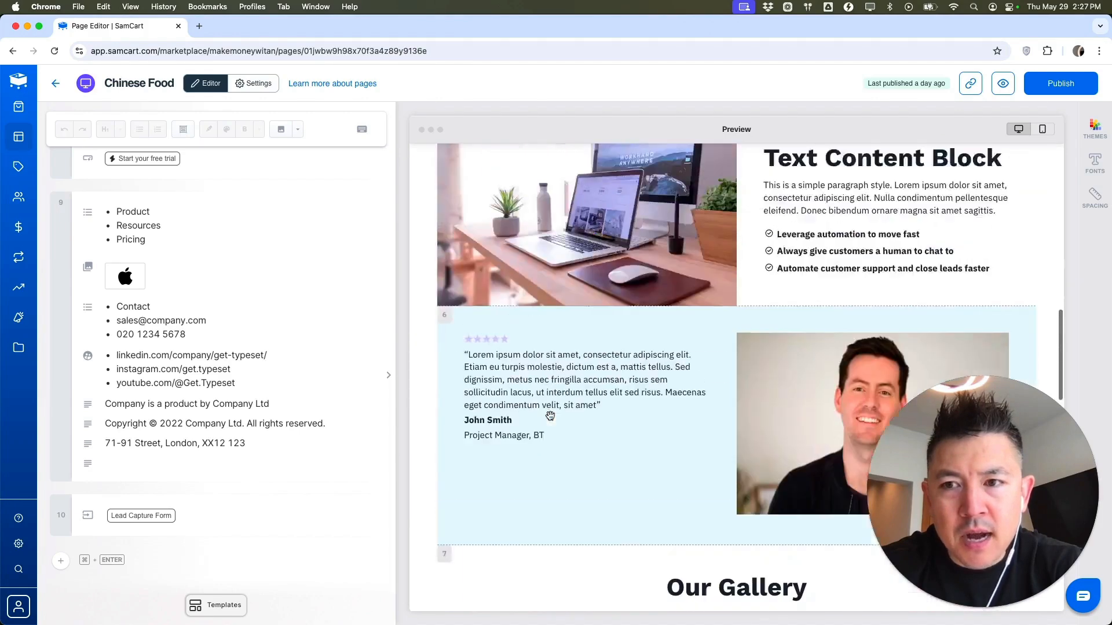
{"action": "scroll", "coordinate": [549, 415], "scroll_direction": "up", "scroll_amount": 2}
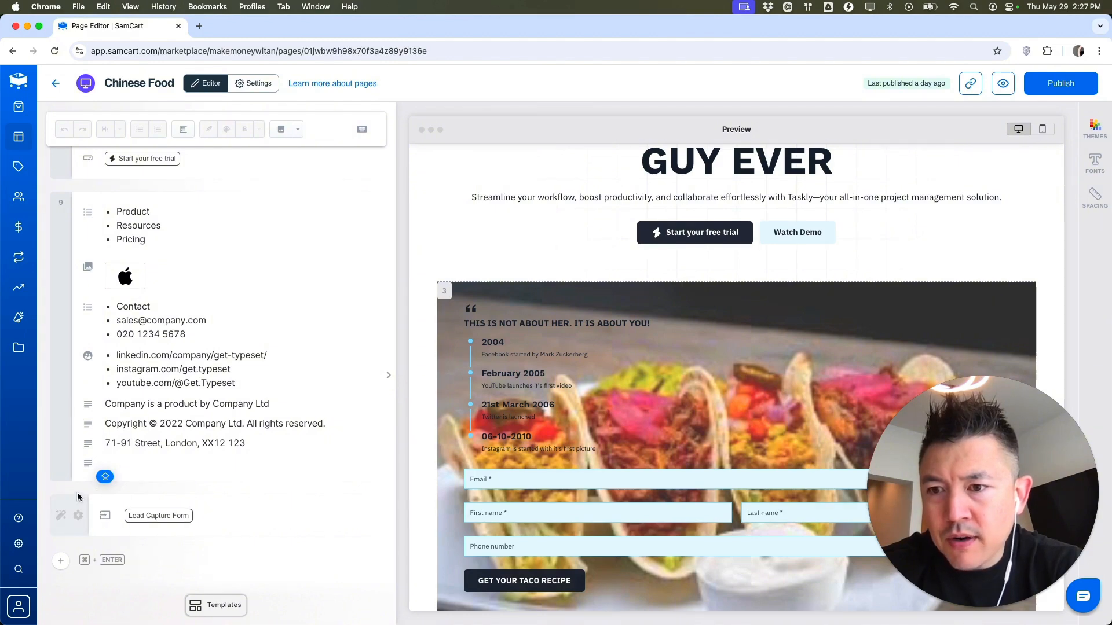
{"action": "left_click_drag", "start_coordinate": [77, 497], "coordinate": [76, 408]}
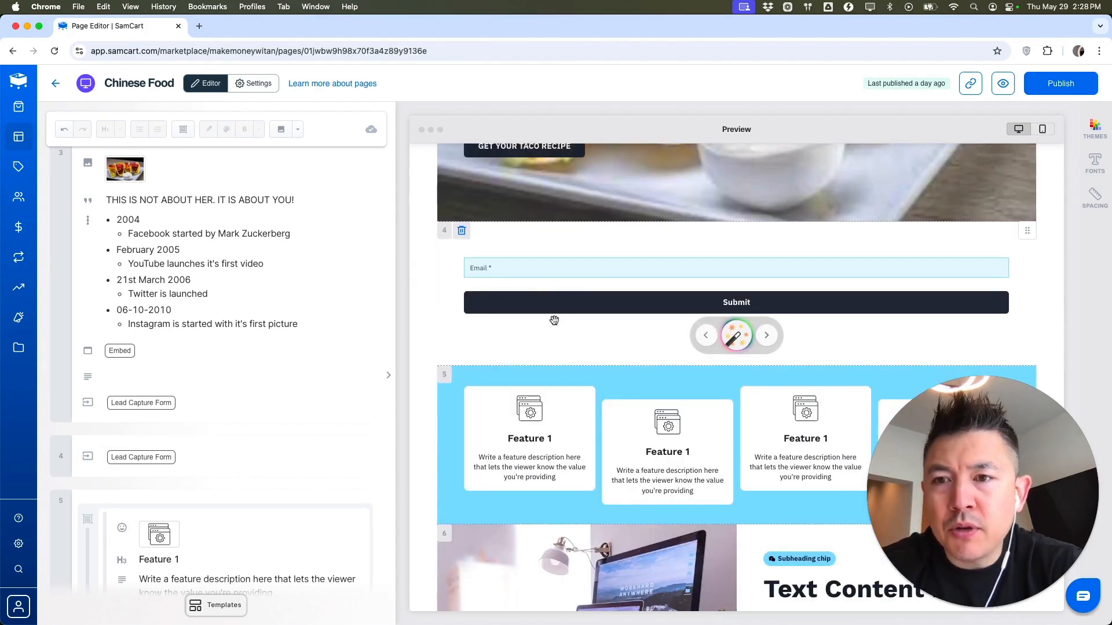
Step: Publish the Chinese Food page with its changes to the live site
{"action": "left_click", "coordinate": [1043, 89]}
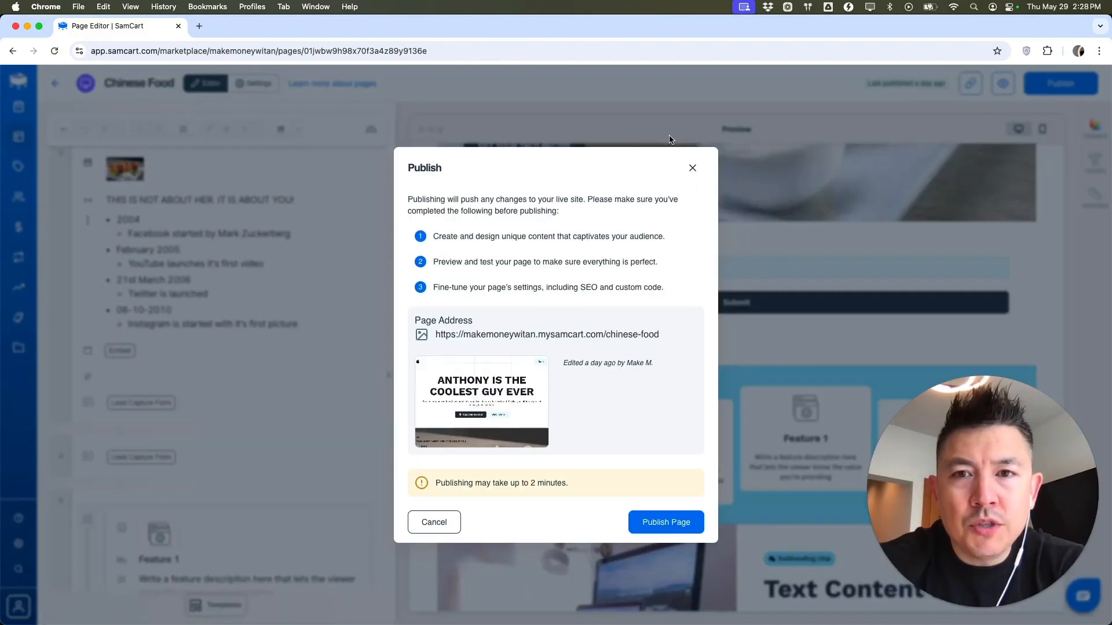
{"action": "left_click", "coordinate": [651, 522]}
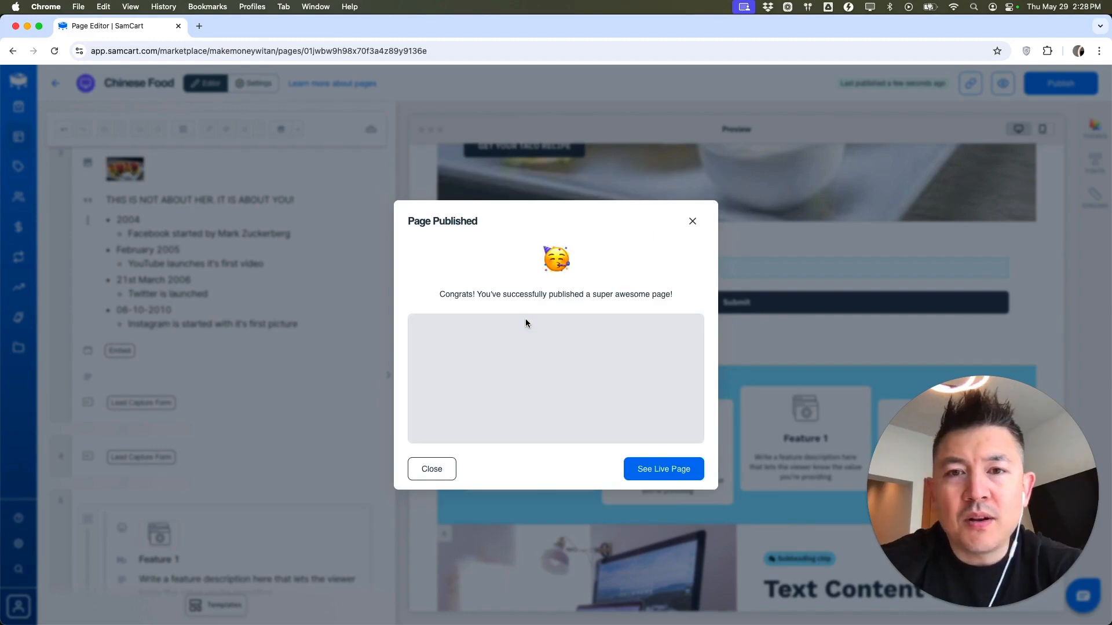